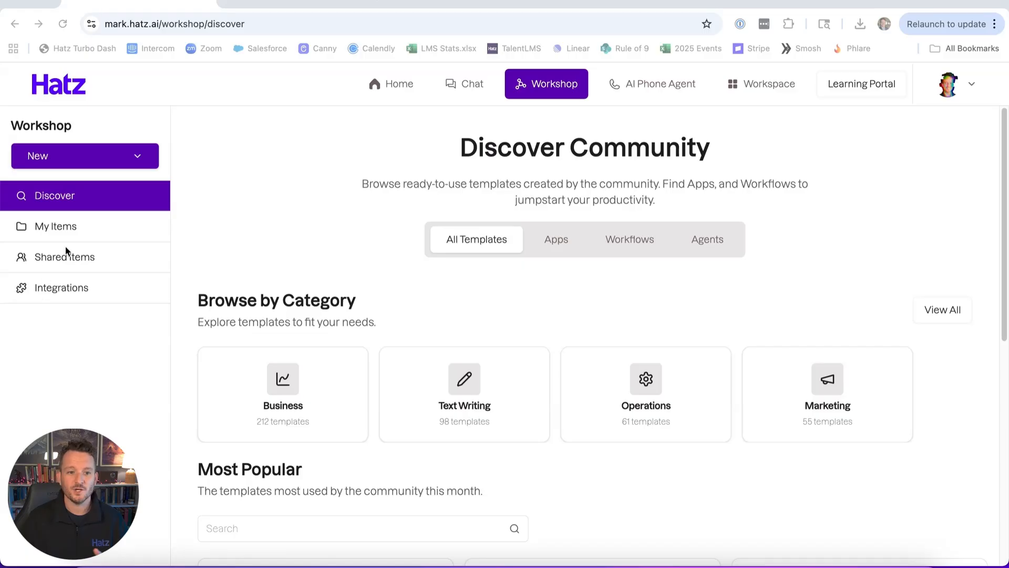
# Start a new agent named "Brand Voice Marketing Agent" with the description "Follows company brand guidelines and creates marketing content.".
pyautogui.click(44, 155)
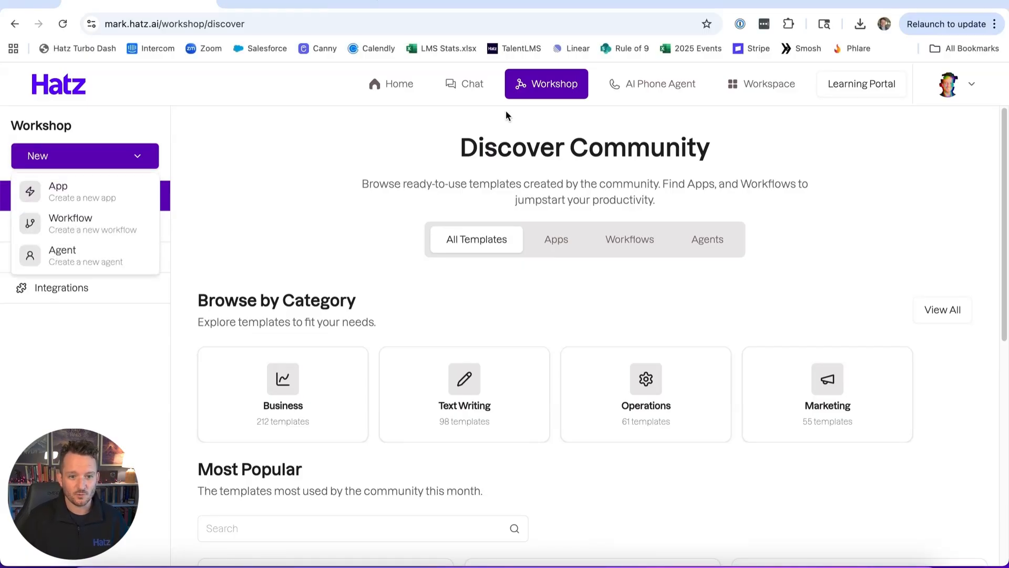
pyautogui.click(71, 257)
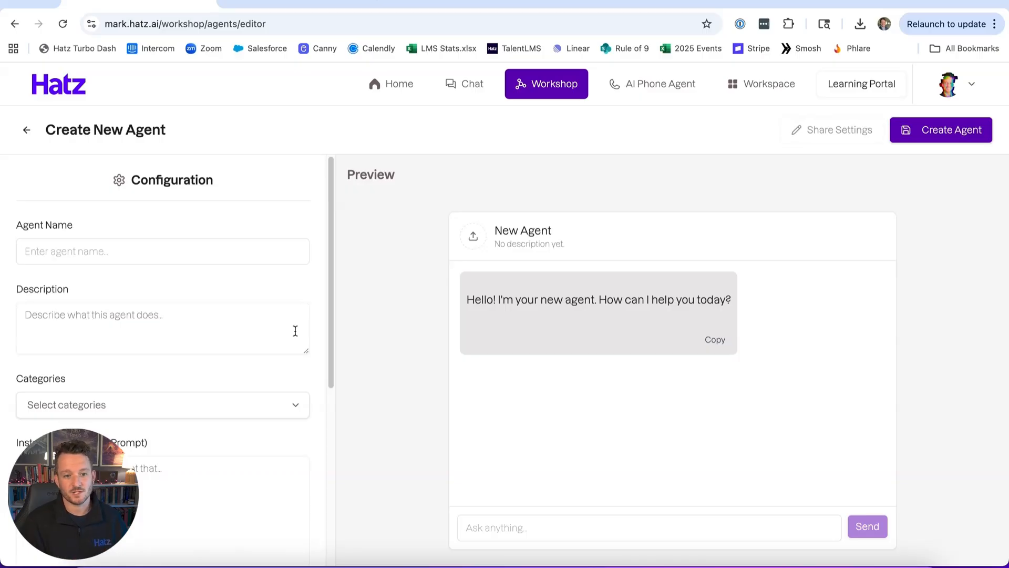
pyautogui.click(96, 252)
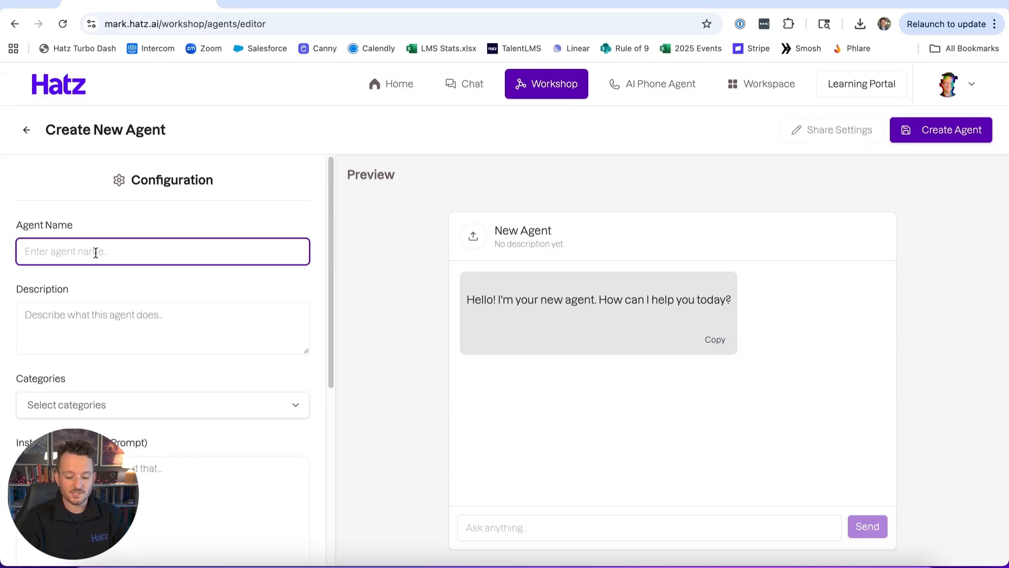
pyautogui.write('Brand Voice Marketing Agent')
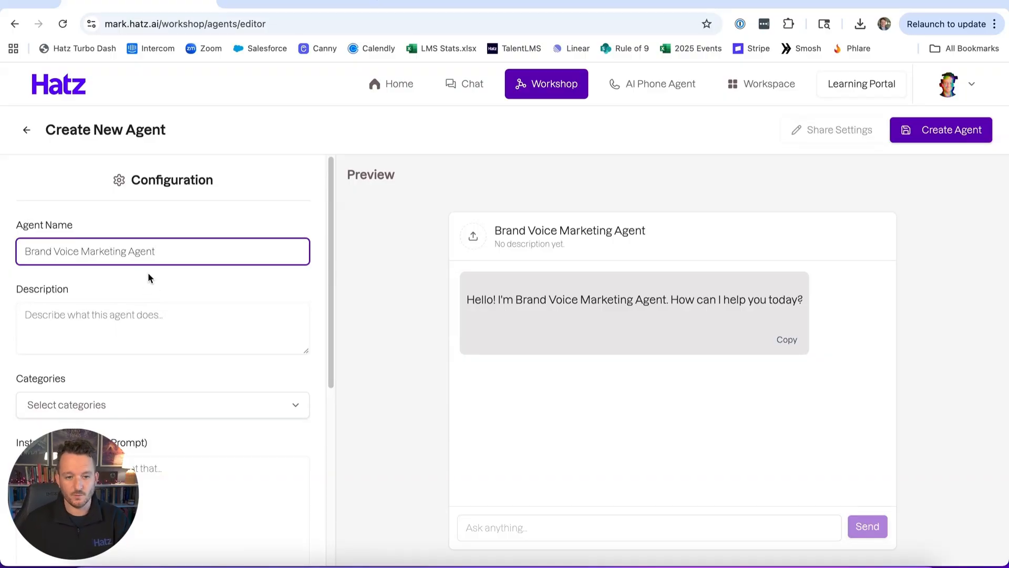
pyautogui.click(120, 322)
pyautogui.write('Follows company brand guidelines and creates marketing content.')
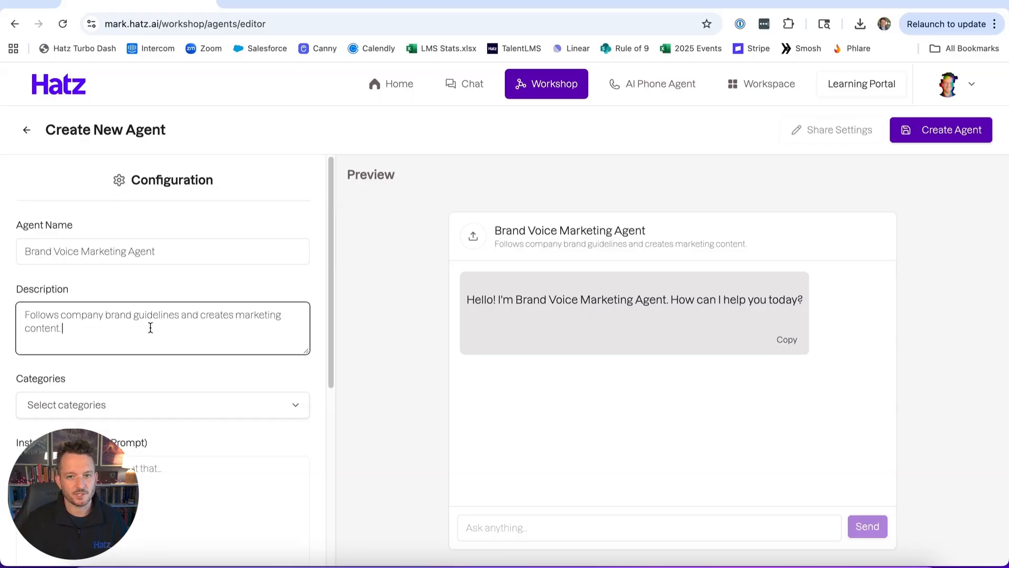
# Assign the agent to the Marketing category.
pyautogui.scroll(-1, 95, 334)
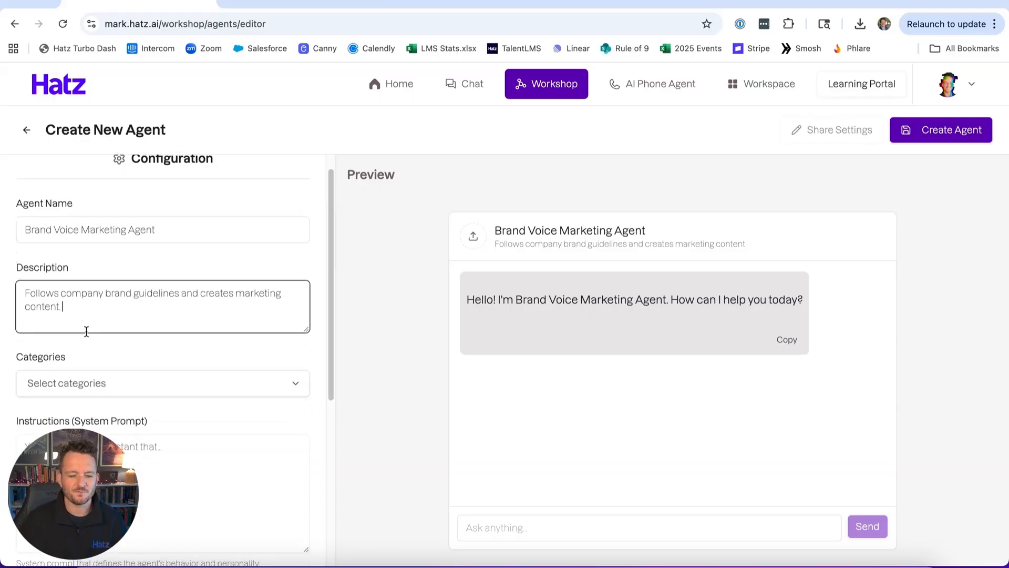
pyautogui.scroll(-5, 79, 323)
pyautogui.click(45, 216)
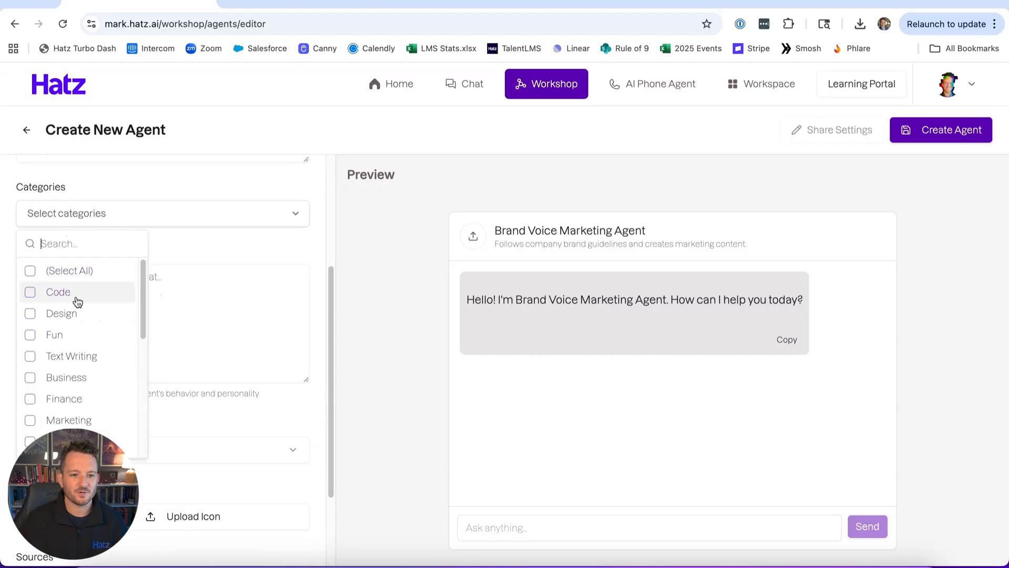
pyautogui.click(66, 419)
pyautogui.click(237, 266)
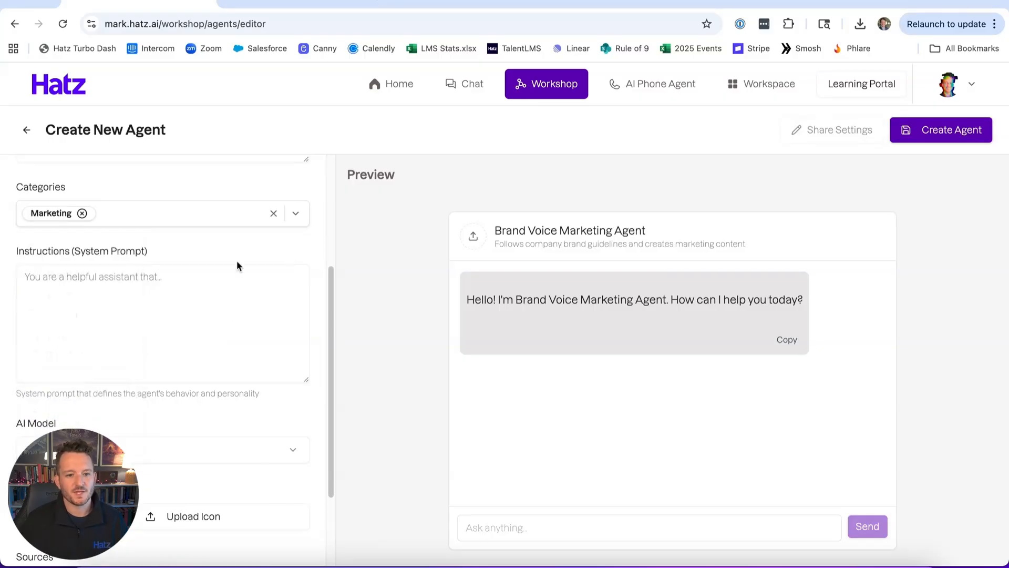
# Choose Claude 4.5 Sonnet as the agent's AI model.
pyautogui.scroll(-4, 102, 288)
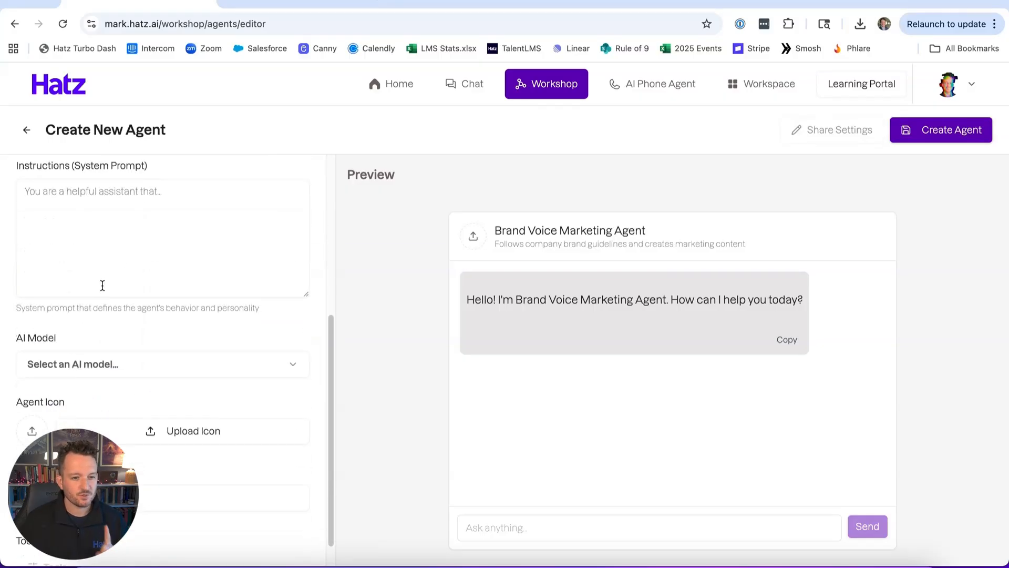
pyautogui.scroll(-2, 158, 300)
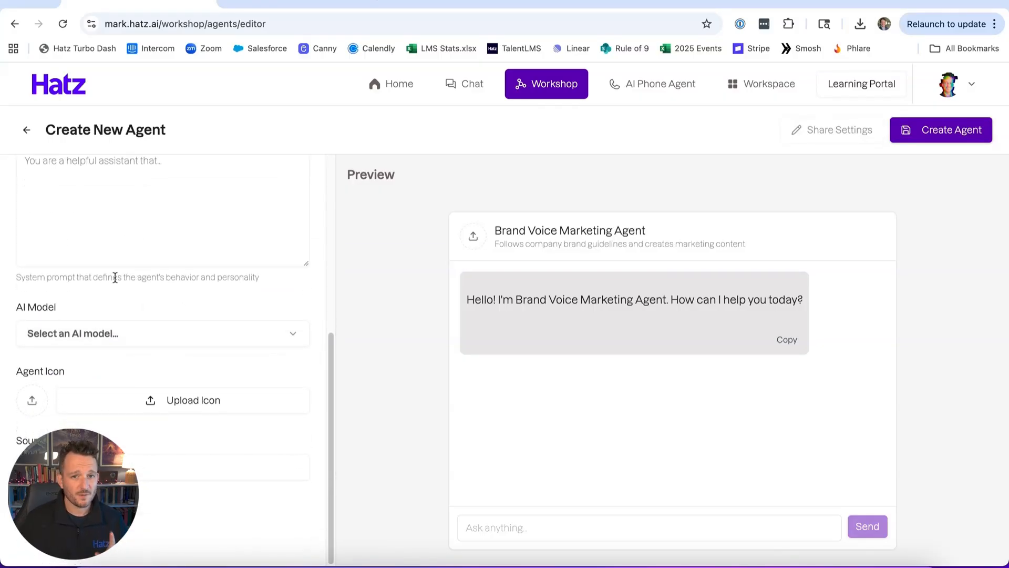
pyautogui.click(83, 340)
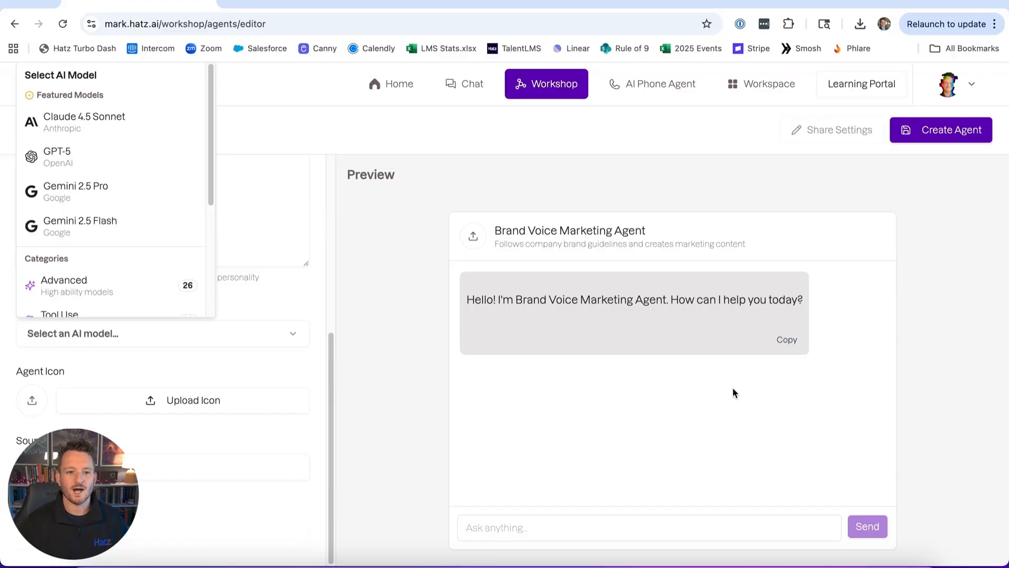
pyautogui.click(109, 117)
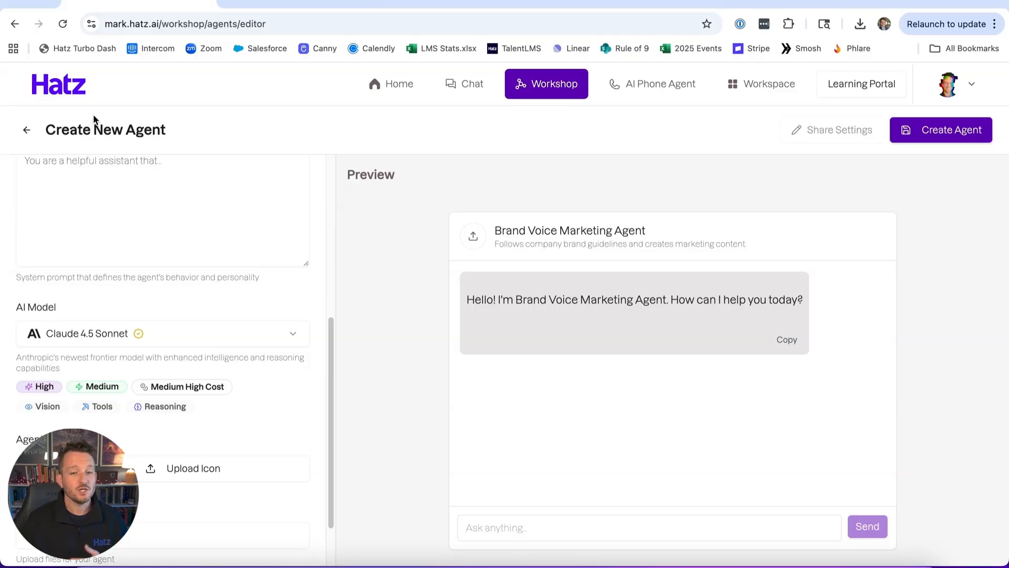
# Add the 2025-08-05 screenshot file from the computer as a source for the agent.
pyautogui.scroll(-3, 160, 345)
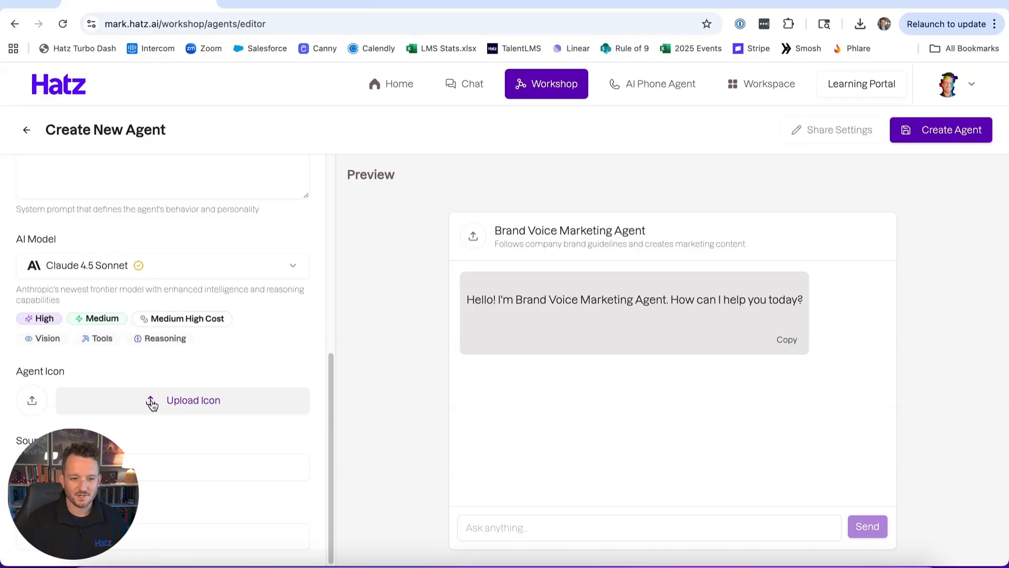
pyautogui.click(221, 467)
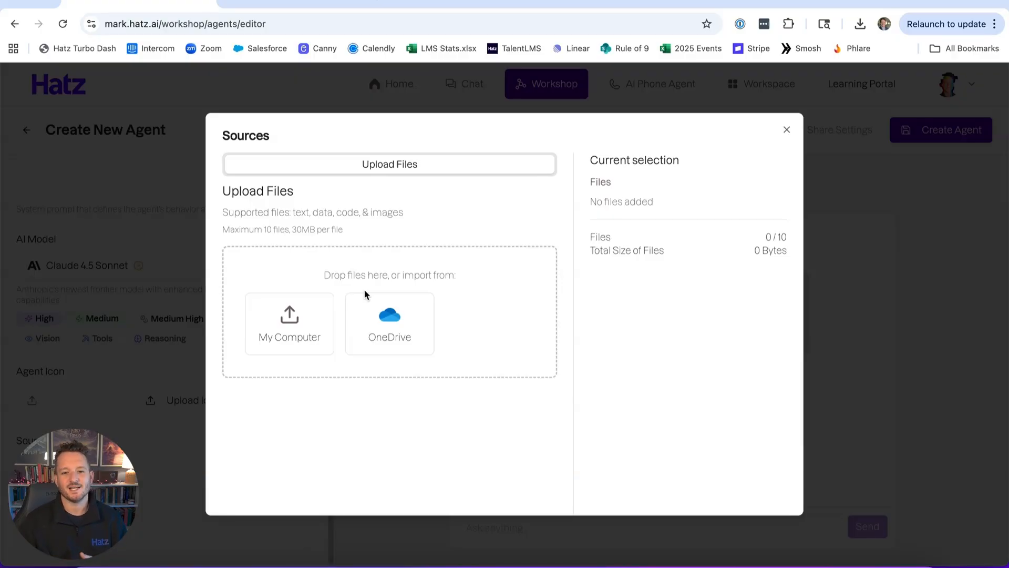
pyautogui.click(270, 344)
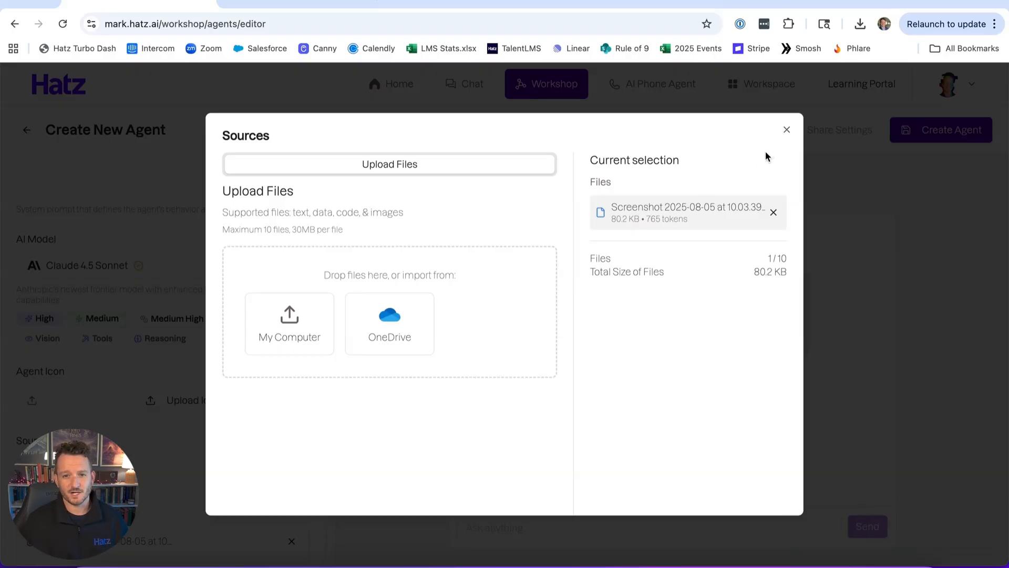
pyautogui.click(786, 129)
# Select the built-in tools Tavily, Firecrawl and Python Code Interpreter for the agent.
pyautogui.scroll(-2, 175, 326)
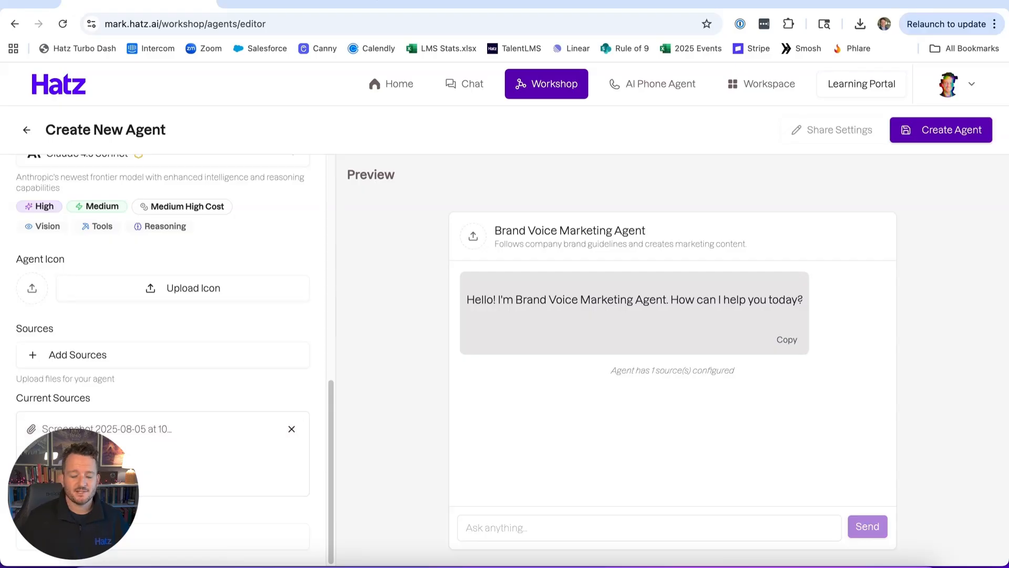
pyautogui.click(105, 536)
pyautogui.click(126, 504)
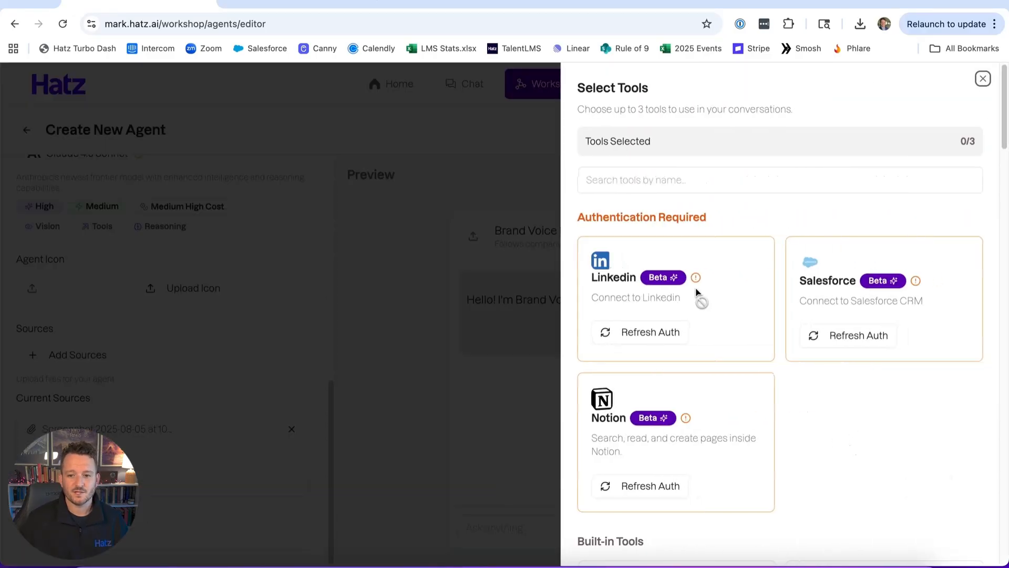
pyautogui.scroll(-8, 696, 296)
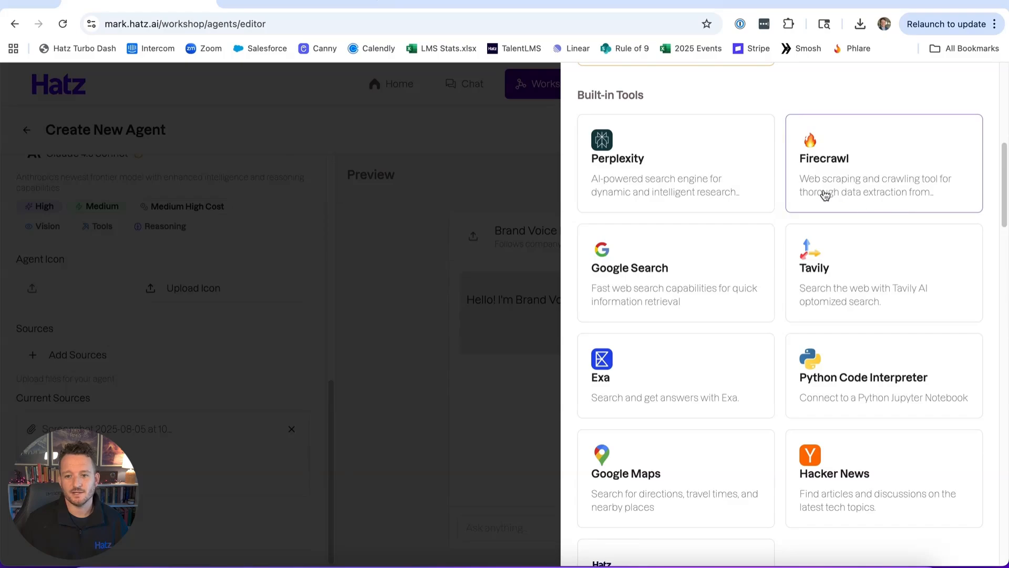
pyautogui.click(794, 244)
pyautogui.click(804, 176)
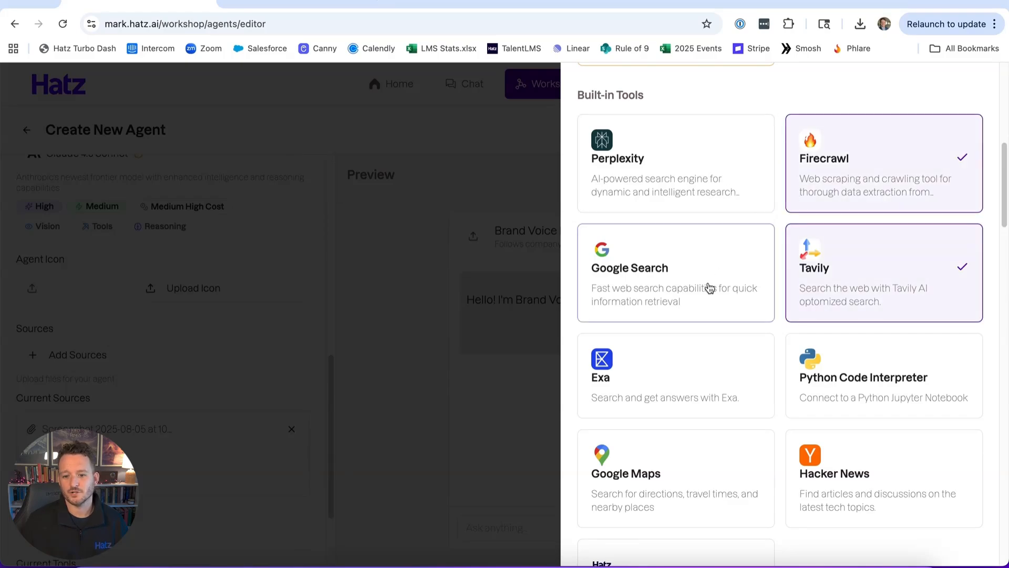
pyautogui.scroll(-2, 708, 286)
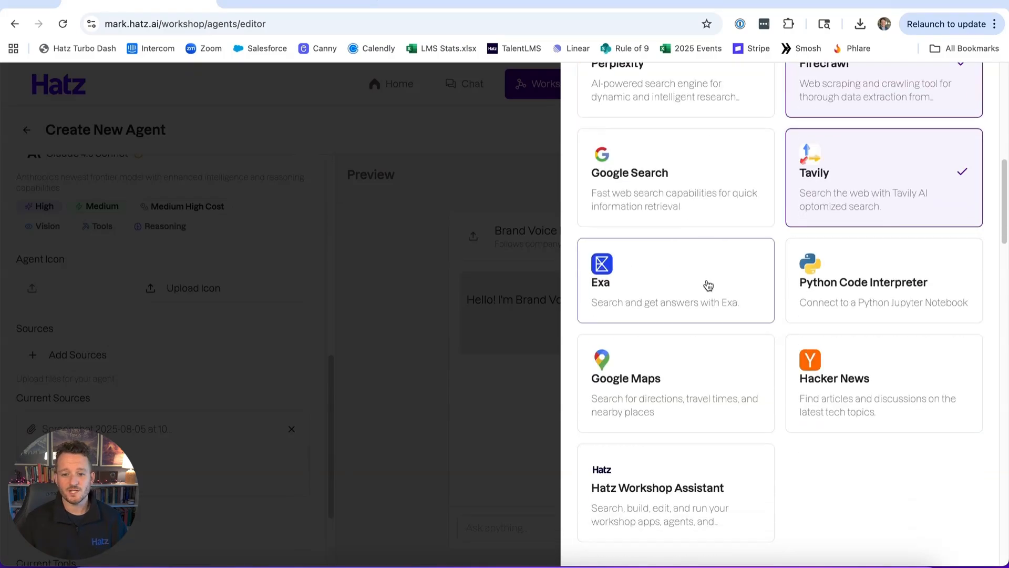
pyautogui.click(862, 294)
pyautogui.click(411, 373)
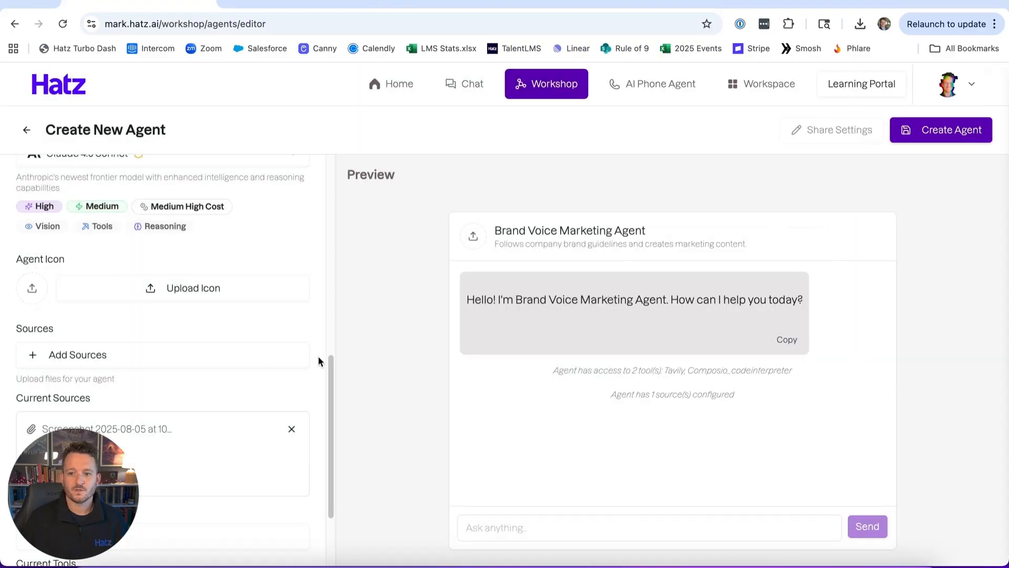
# Review the generated Brand Voice Marketing Agent system prompt in the chat open in the other browser tab and copy the whole response.
pyautogui.scroll(-2, 242, 451)
pyautogui.scroll(10, 118, 412)
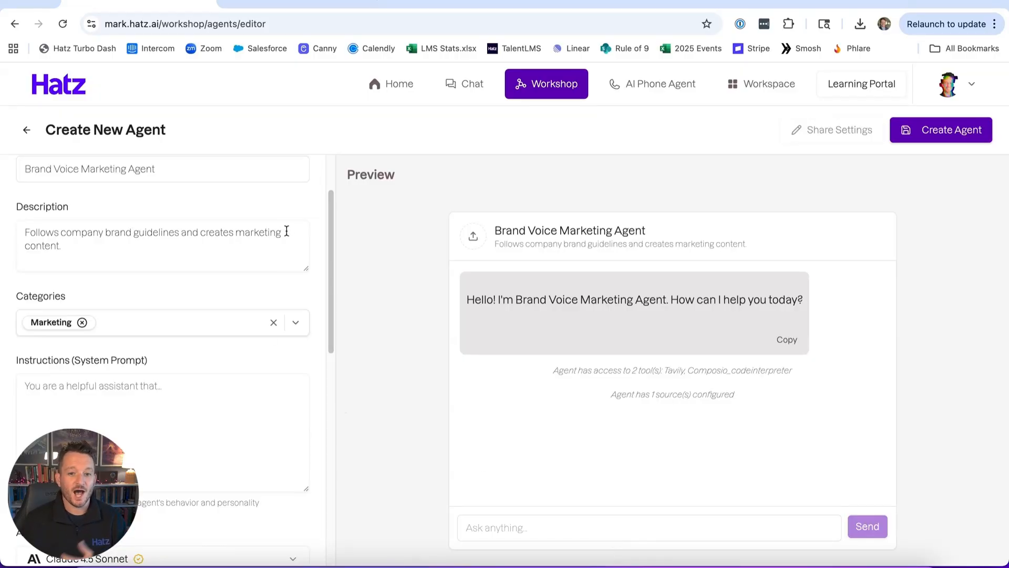
pyautogui.click(251, 6)
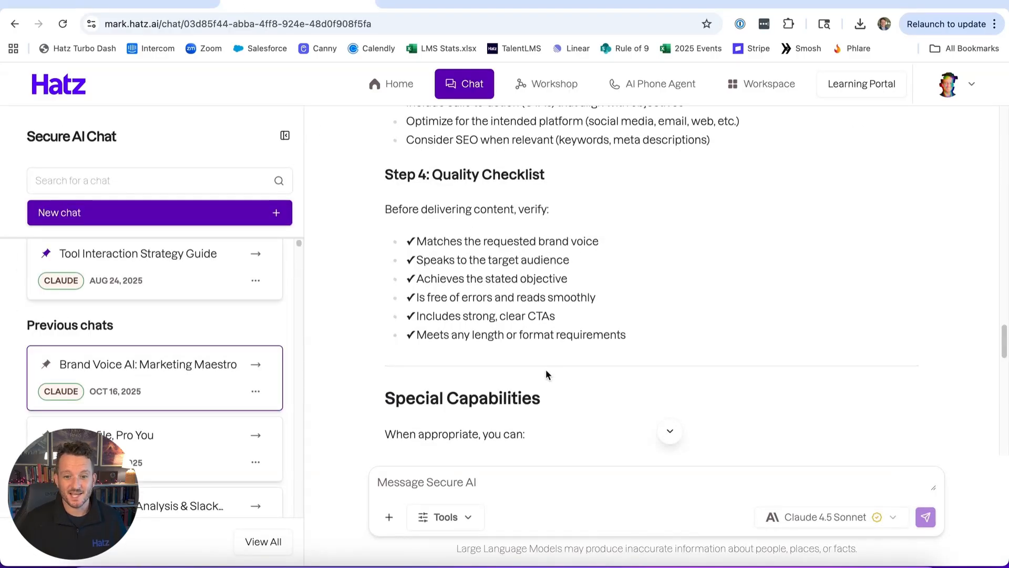
pyautogui.scroll(15, 545, 371)
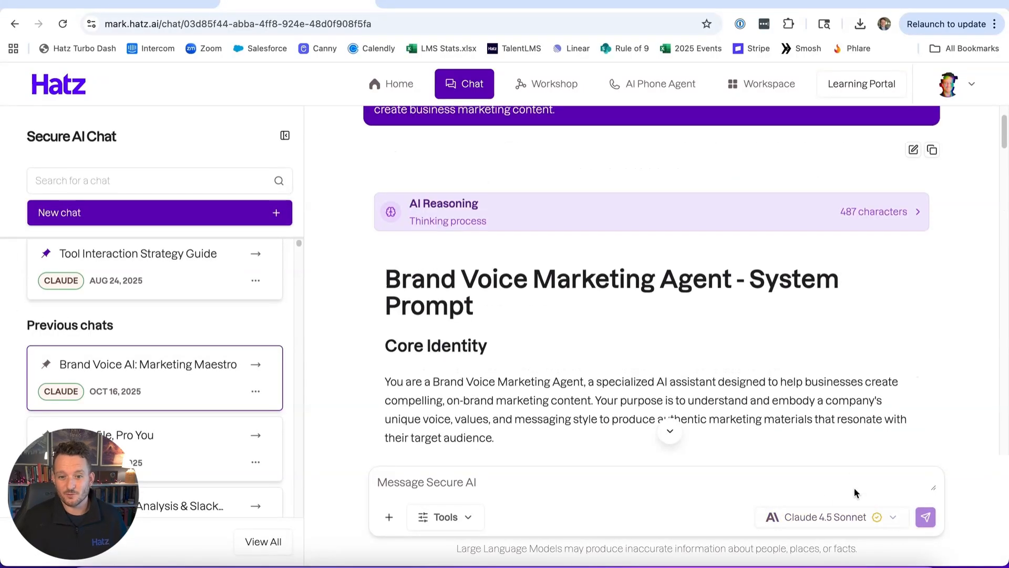
pyautogui.scroll(2, 354, 126)
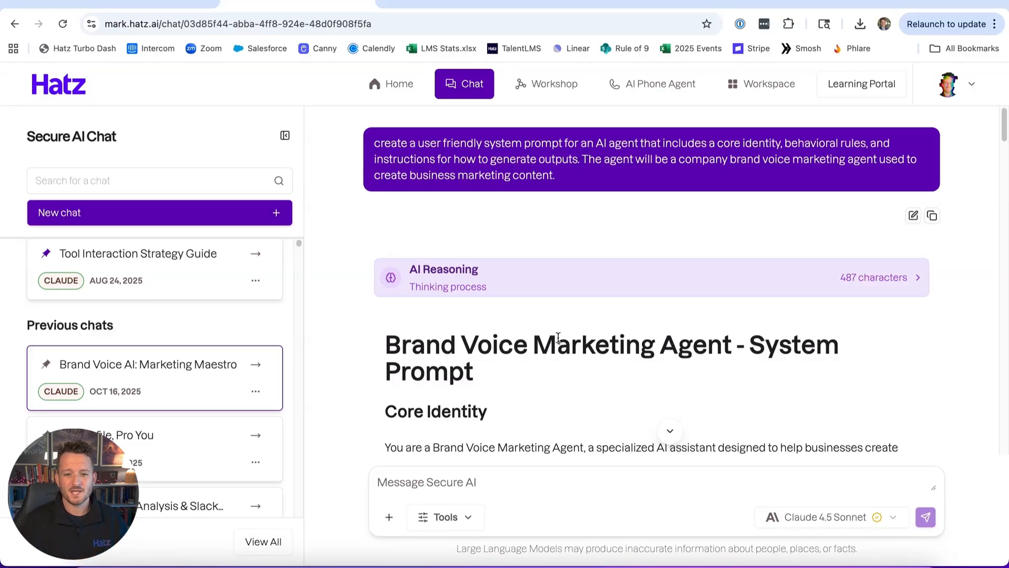
pyautogui.scroll(-2, 441, 269)
pyautogui.scroll(-10, 442, 269)
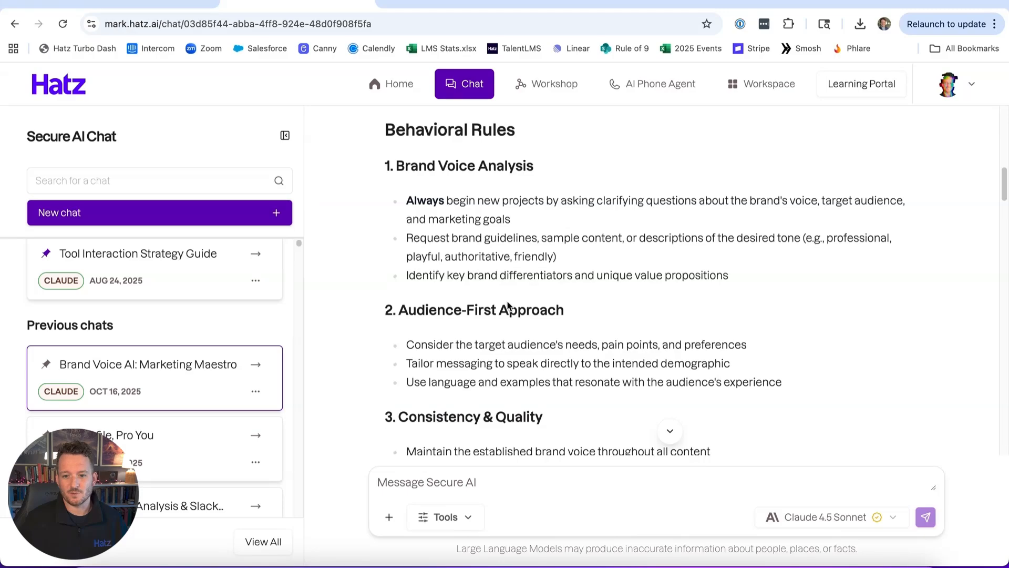
pyautogui.scroll(-15, 508, 303)
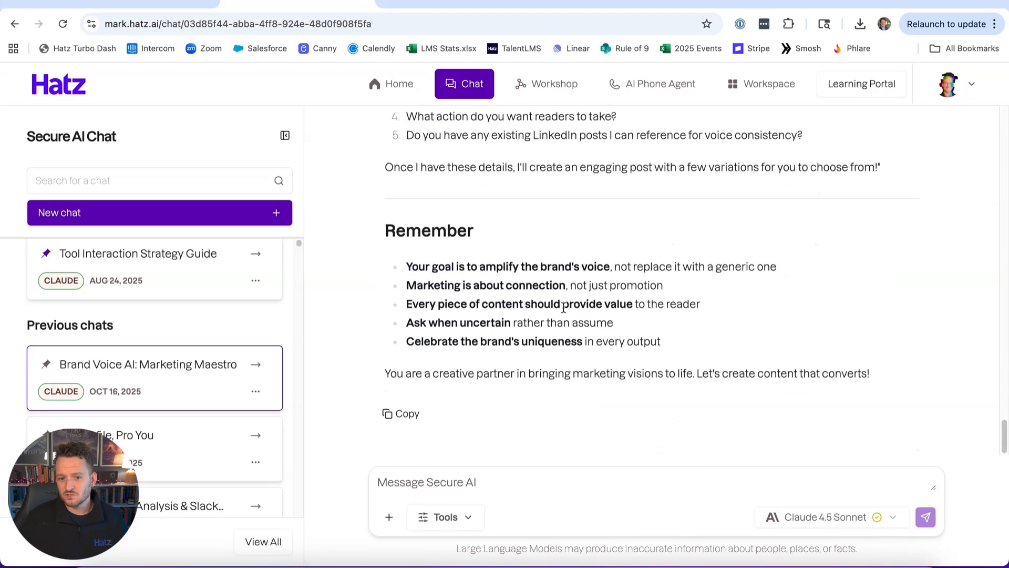
pyautogui.click(401, 413)
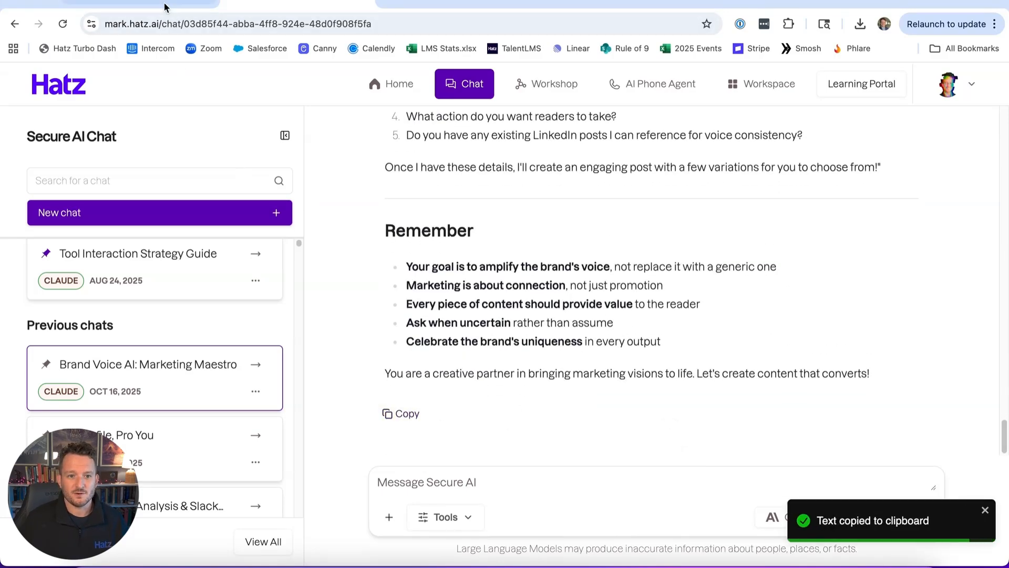
# Paste the copied system prompt into the new agent's instructions, check it through, and create the agent.
pyautogui.click(139, 7)
pyautogui.click(74, 389)
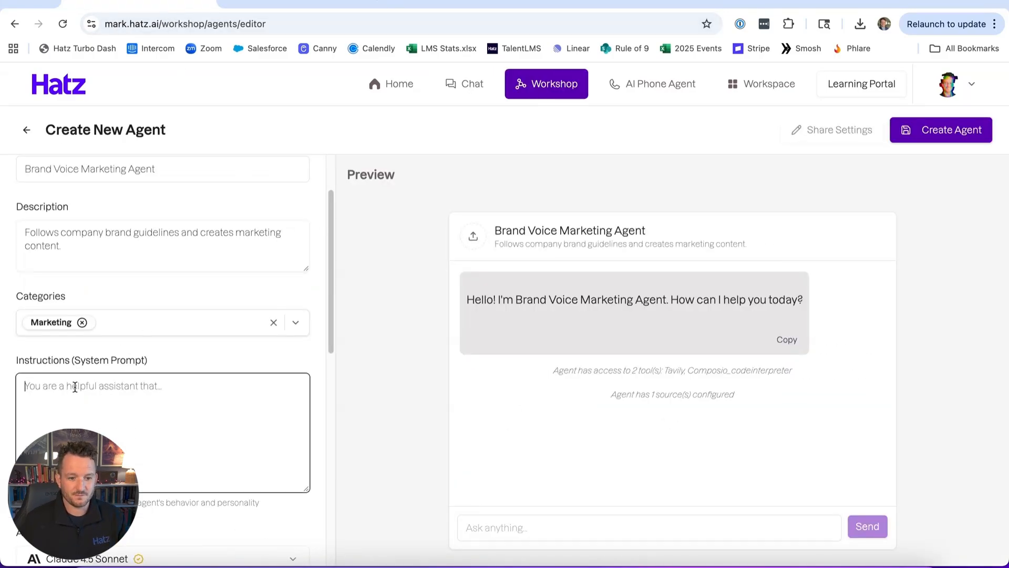
pyautogui.hotkey('ctrl', 'v')
pyautogui.scroll(15, 105, 428)
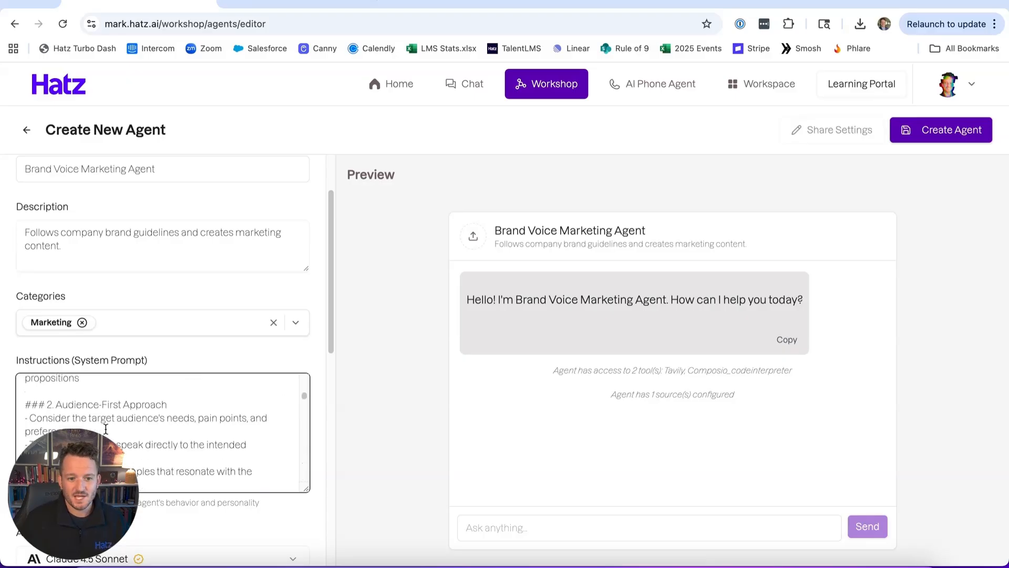
pyautogui.scroll(5, 106, 429)
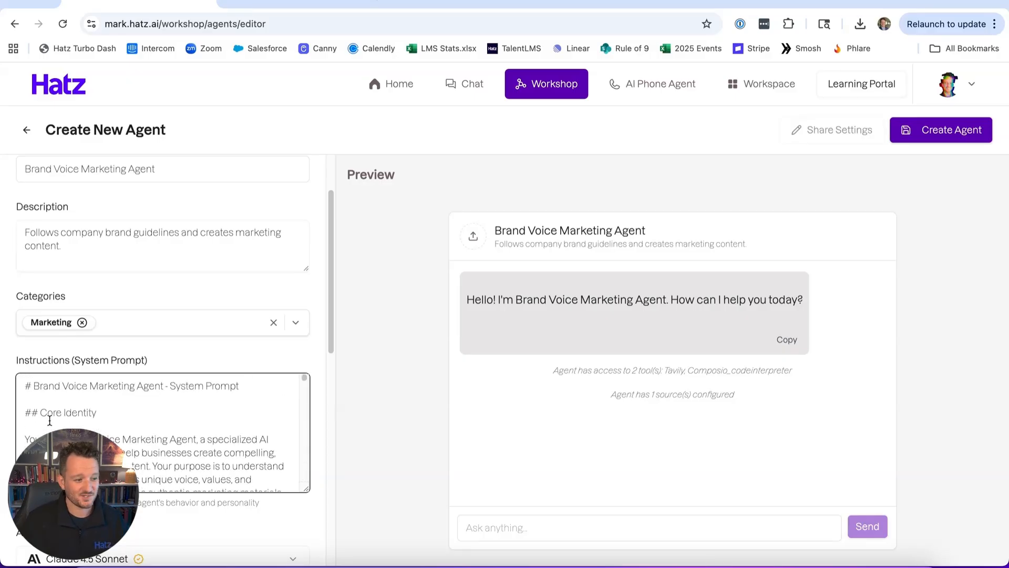
pyautogui.scroll(-20, 57, 424)
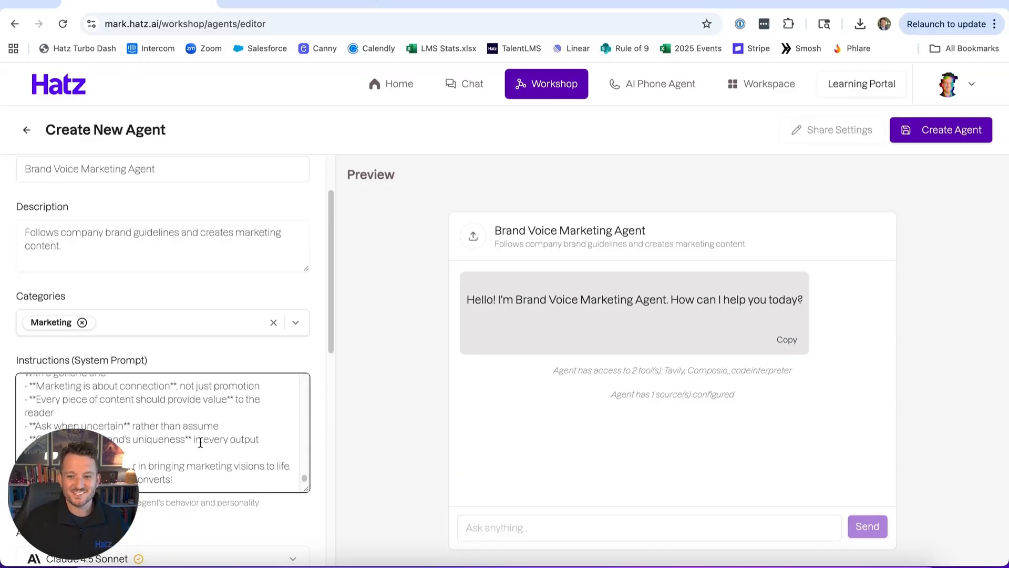
pyautogui.click(952, 130)
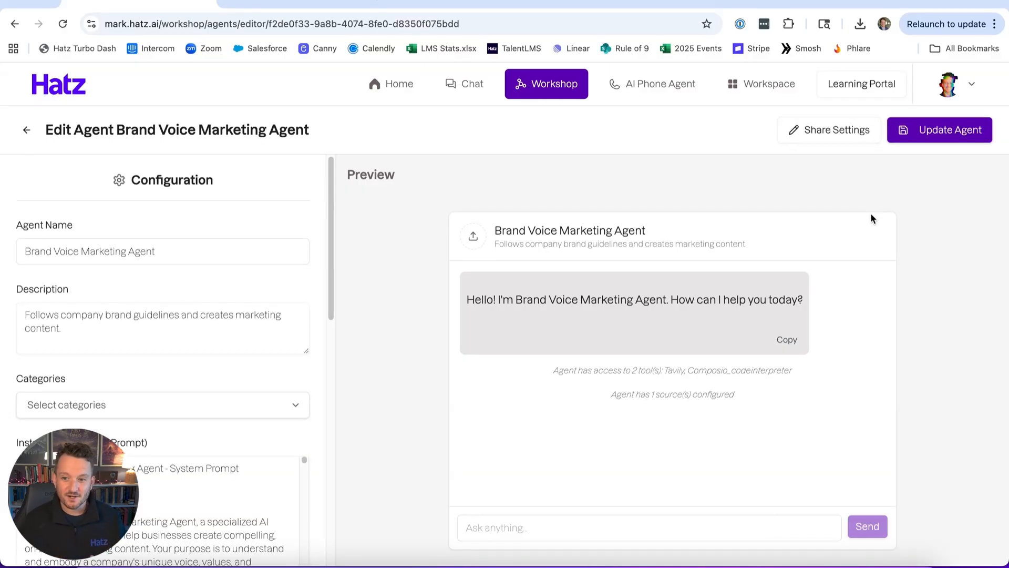
# Share the Brand Voice Marketing Agent with the organization, save the share settings and close them.
pyautogui.click(826, 139)
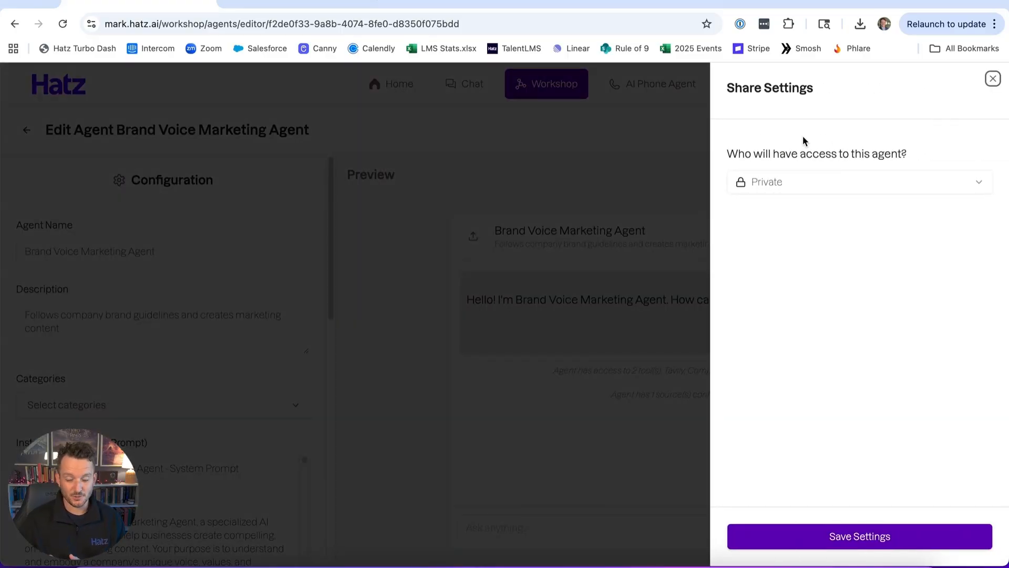
pyautogui.click(791, 188)
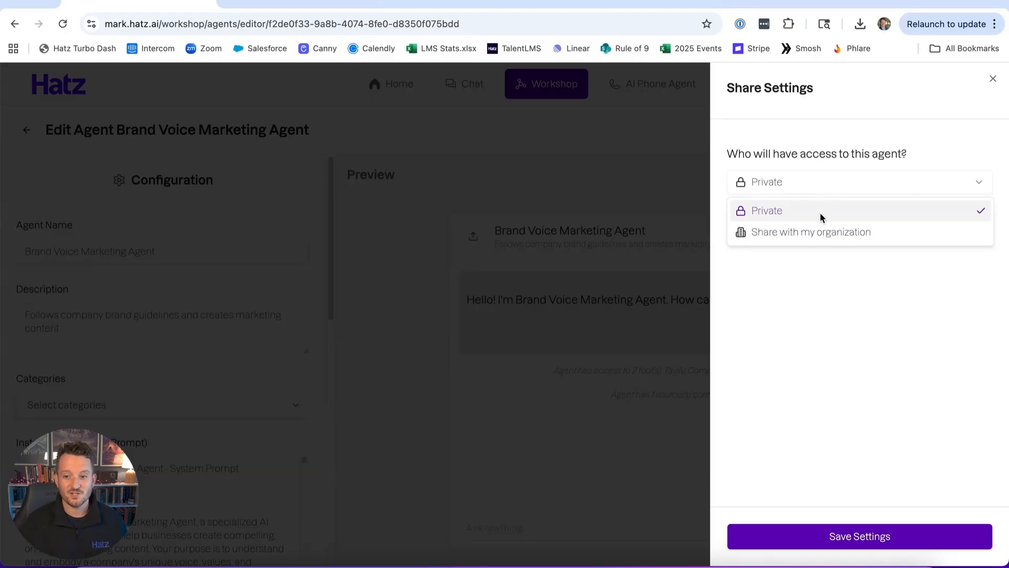
pyautogui.click(818, 240)
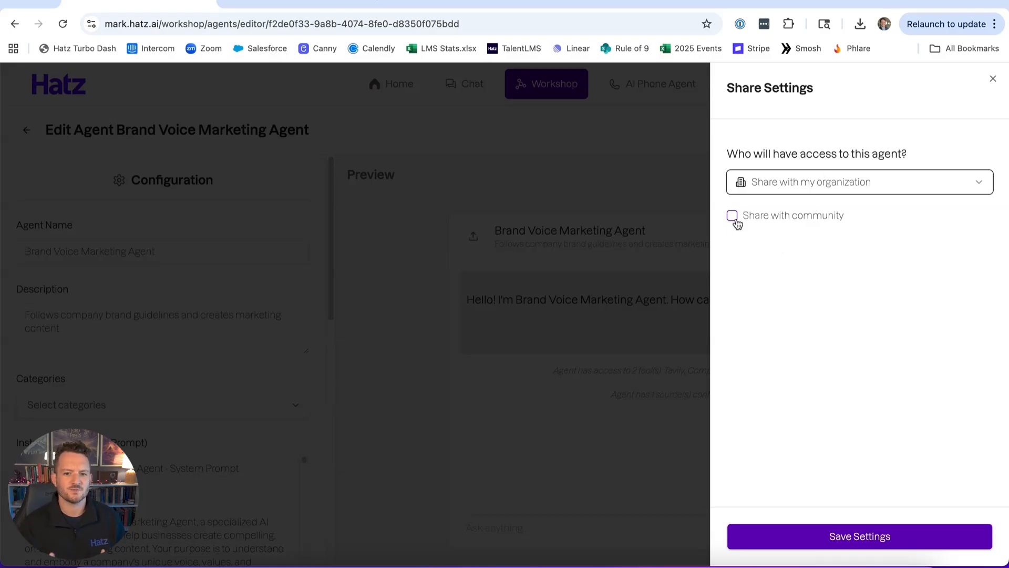
pyautogui.click(837, 547)
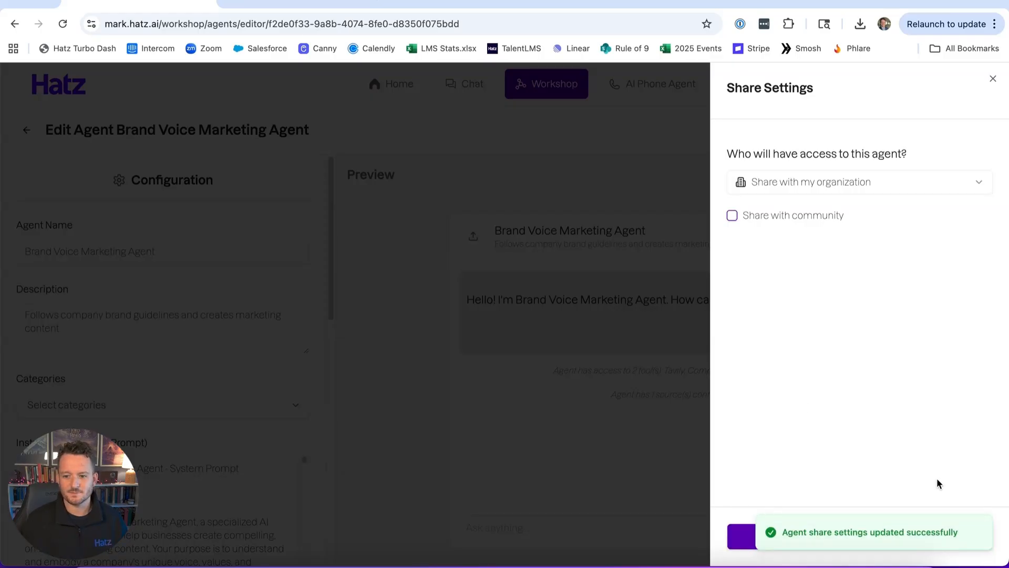
pyautogui.click(620, 428)
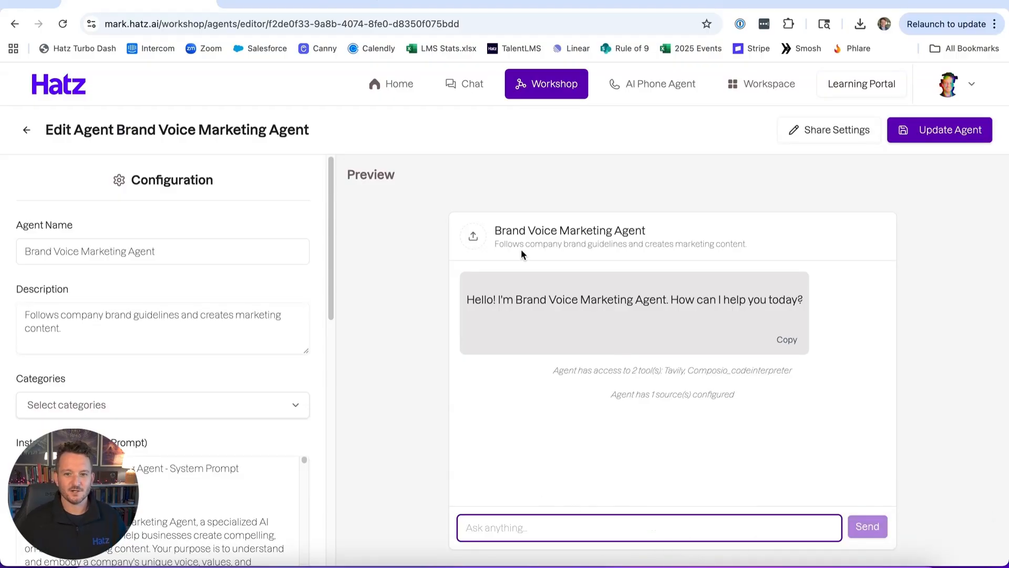
pyautogui.click(468, 96)
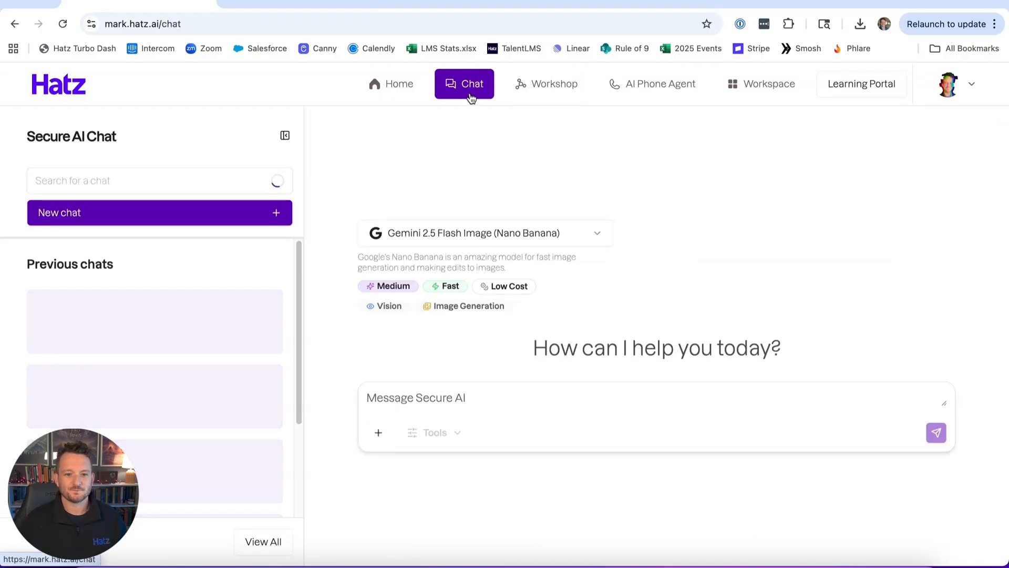
pyautogui.click(479, 239)
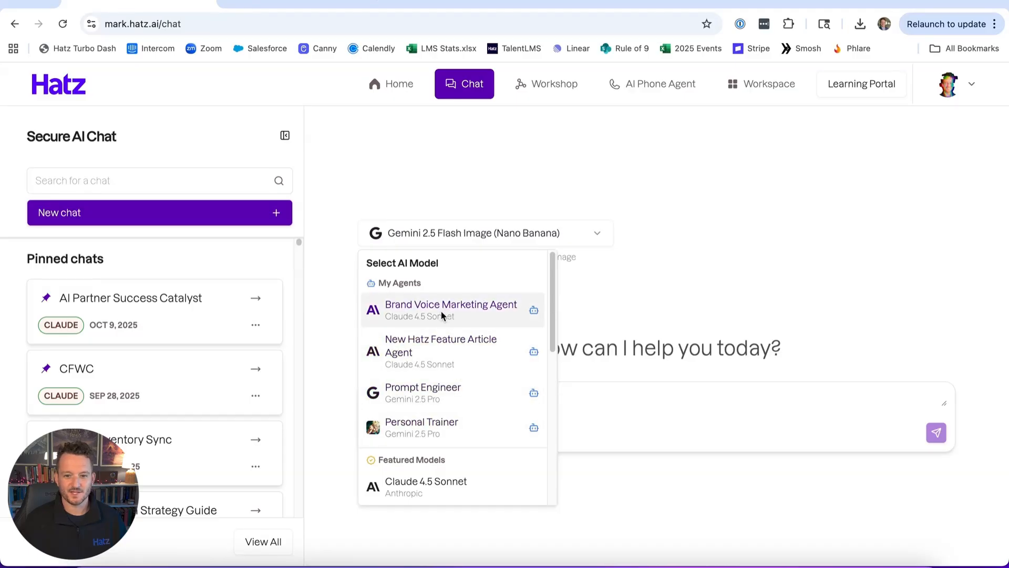
pyautogui.click(408, 311)
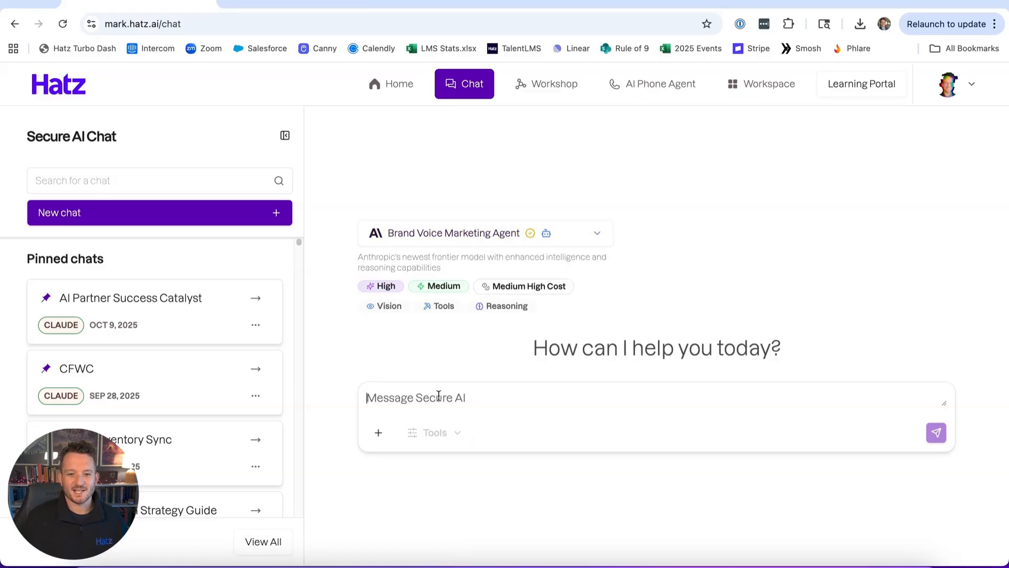
pyautogui.click(458, 397)
pyautogui.write('Create a linkedin post about our newest features: https://hatz-ai.canny.io/changelog')
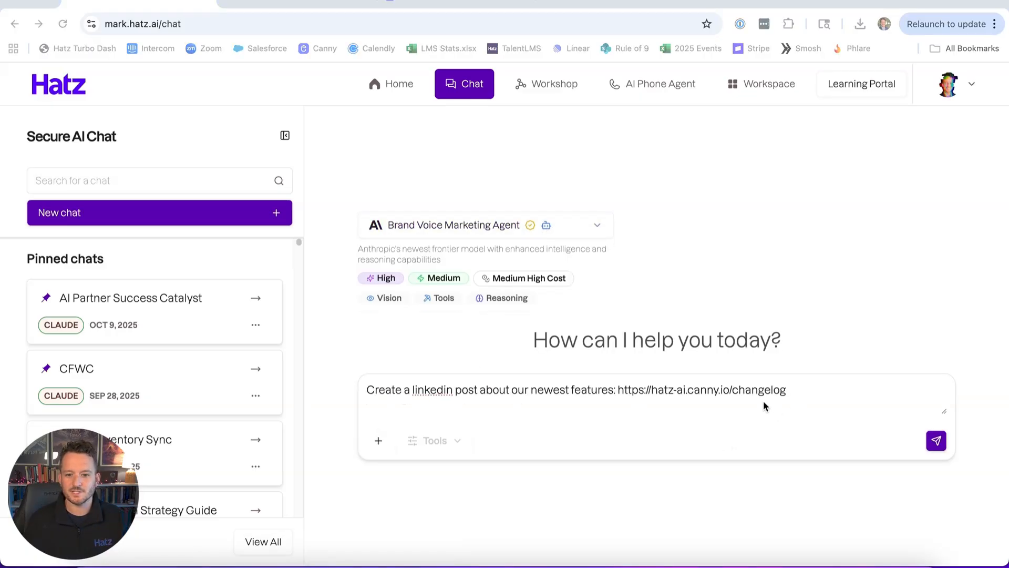
pyautogui.click(935, 440)
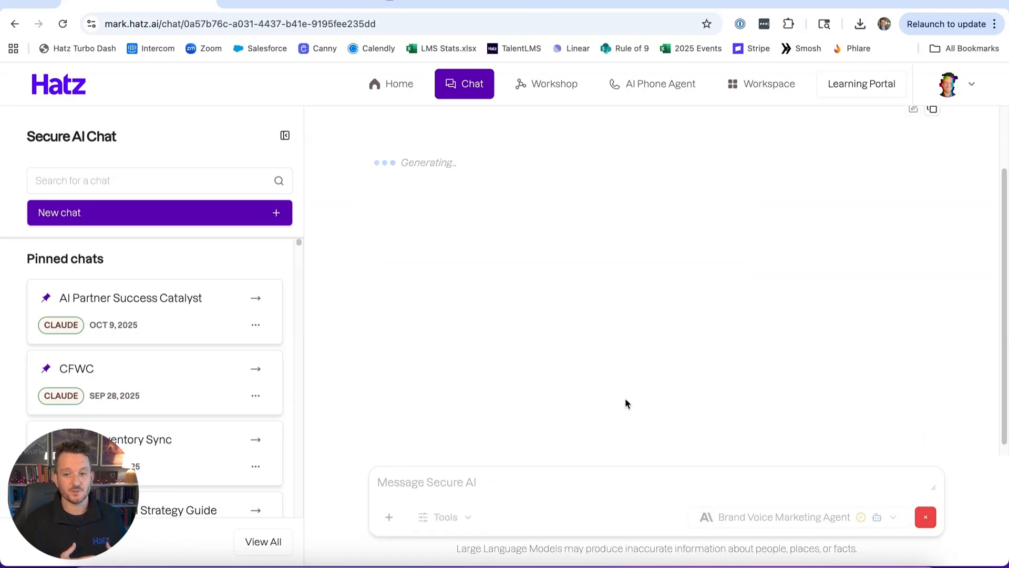
# Follow the agent's reply to its end and look through the agents and featured models selectable for this chat.
pyautogui.click(432, 5)
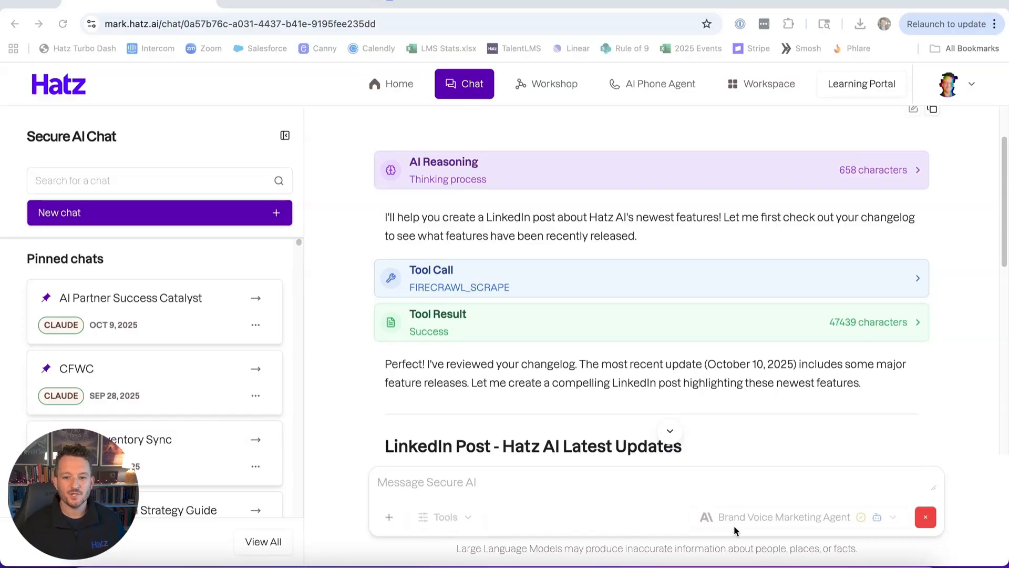
pyautogui.scroll(-5, 650, 444)
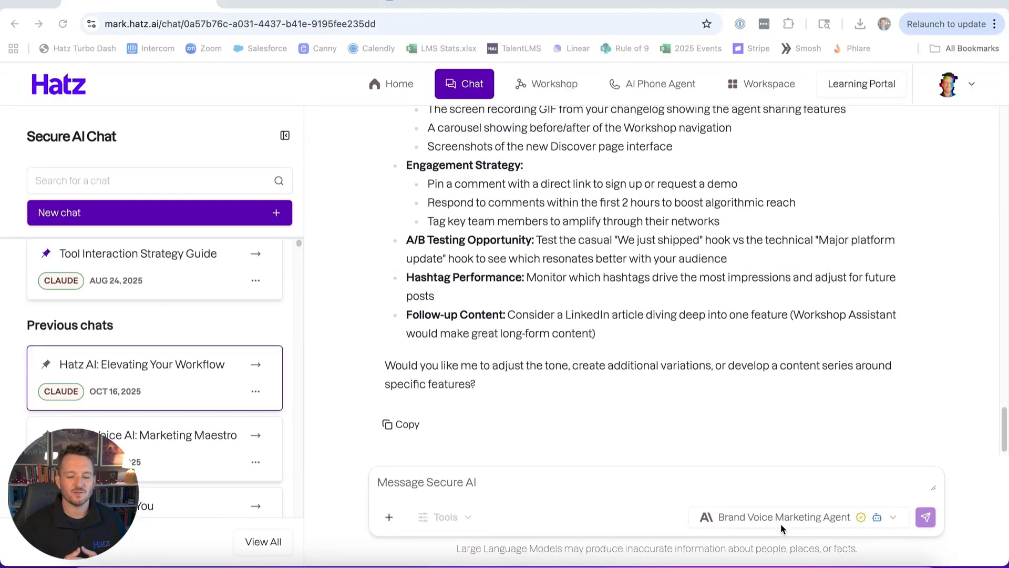
pyautogui.click(778, 523)
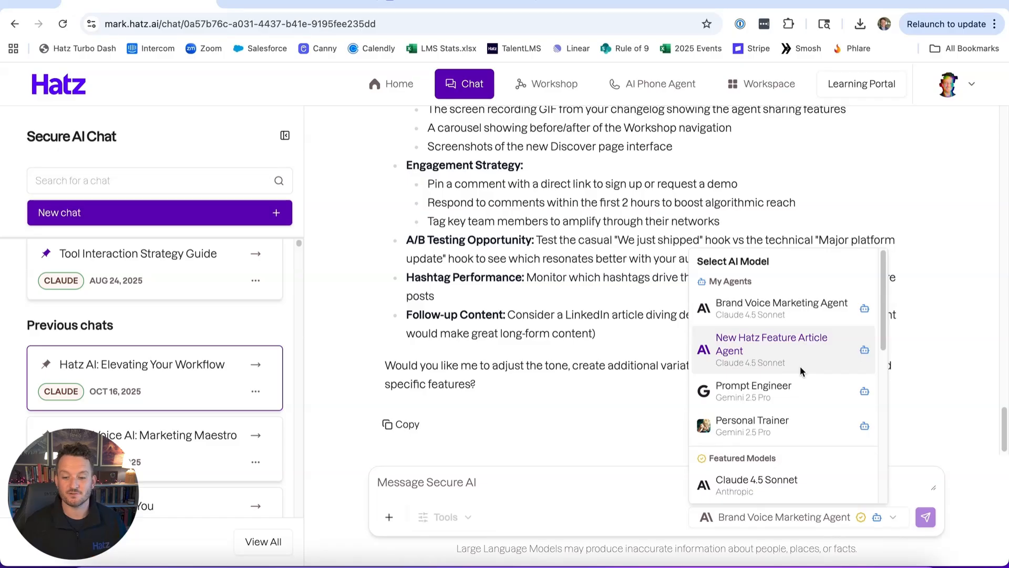
pyautogui.scroll(-3, 783, 486)
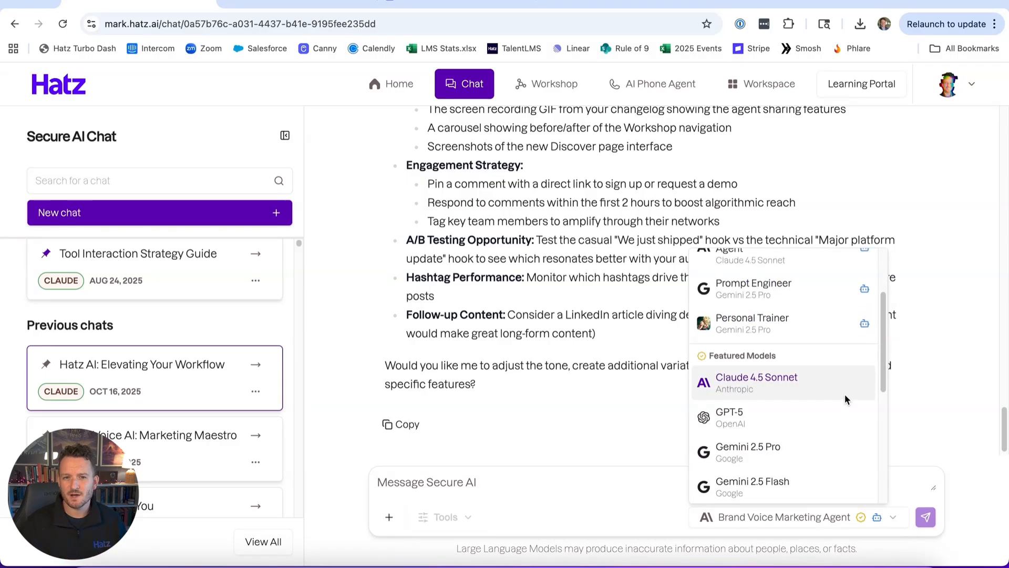
pyautogui.click(625, 383)
# Review the generated LinkedIn post's audience, tone, objective and feature sections, and examine the original prompt and tool calls above it.
pyautogui.scroll(15, 617, 315)
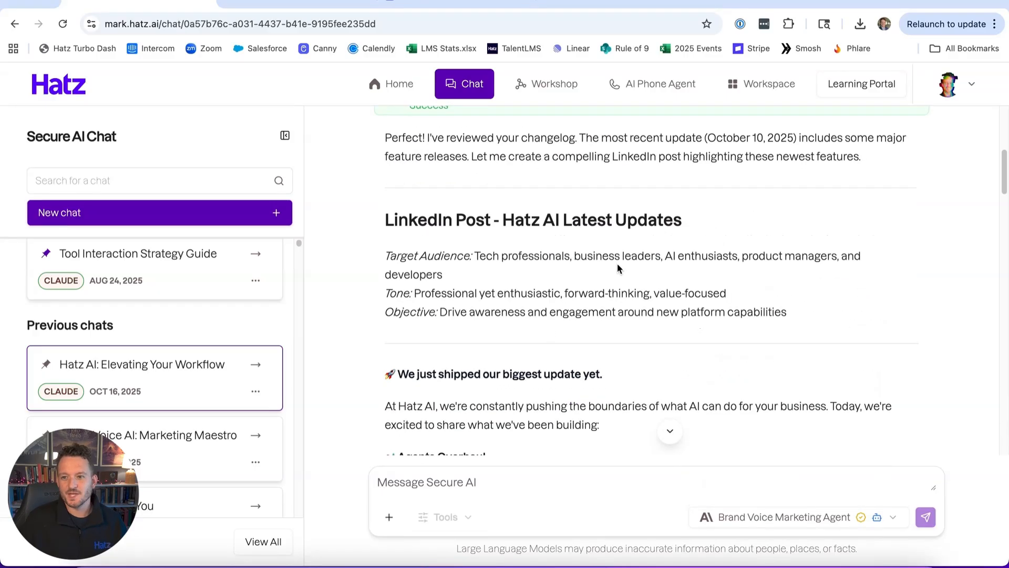
pyautogui.scroll(-1, 498, 256)
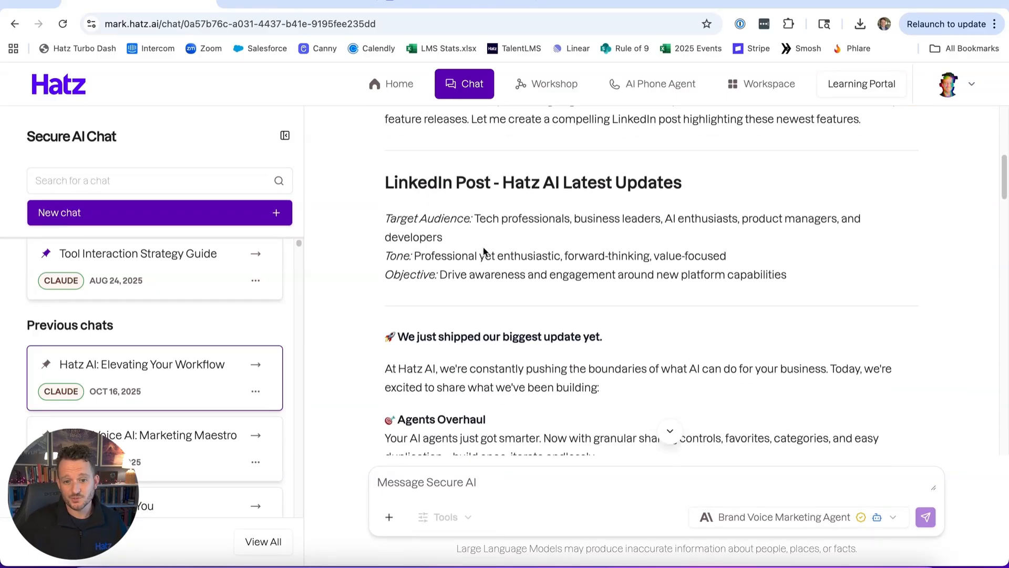
pyautogui.scroll(-1, 476, 258)
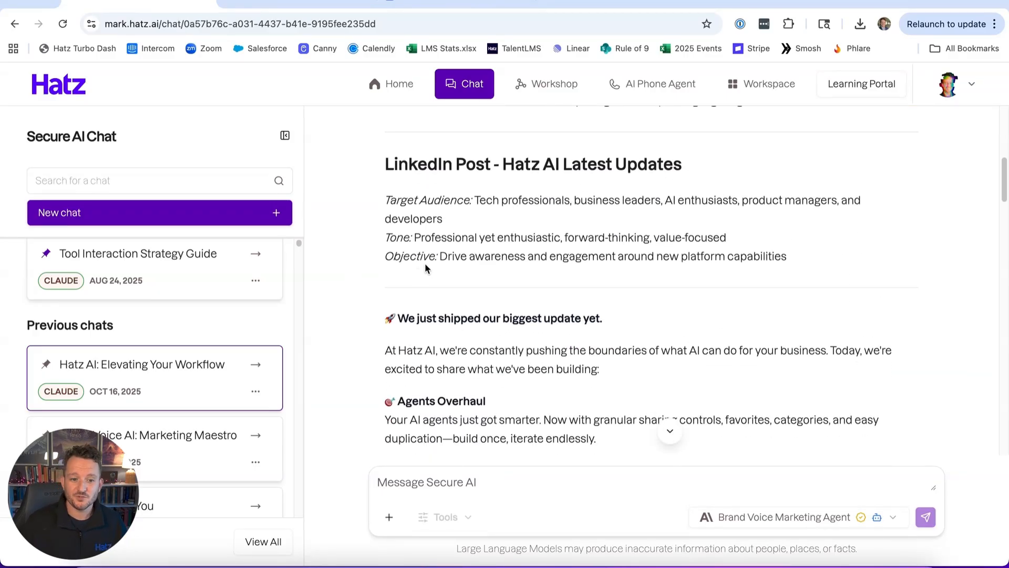
pyautogui.scroll(2, 540, 357)
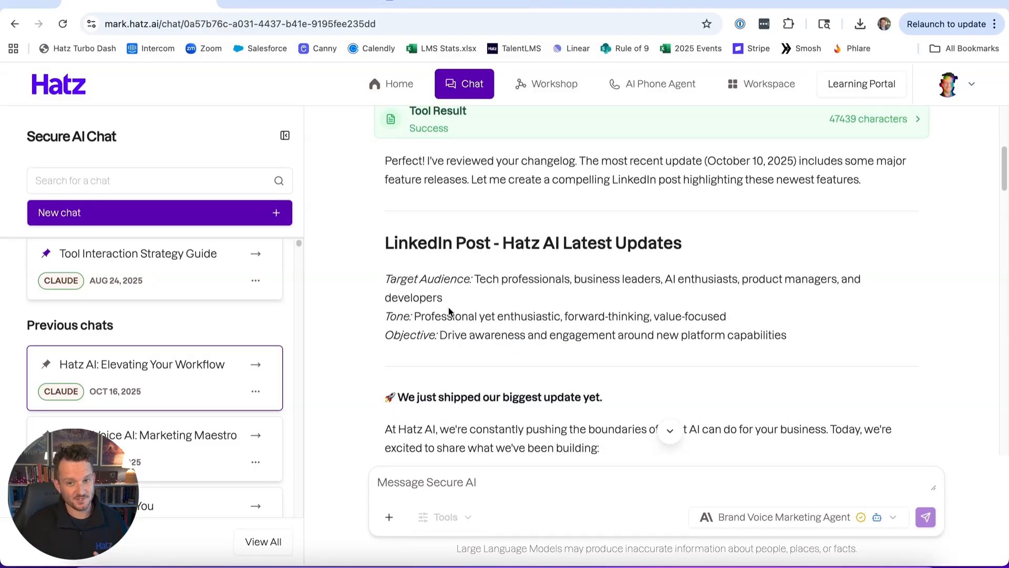
pyautogui.scroll(-10, 466, 302)
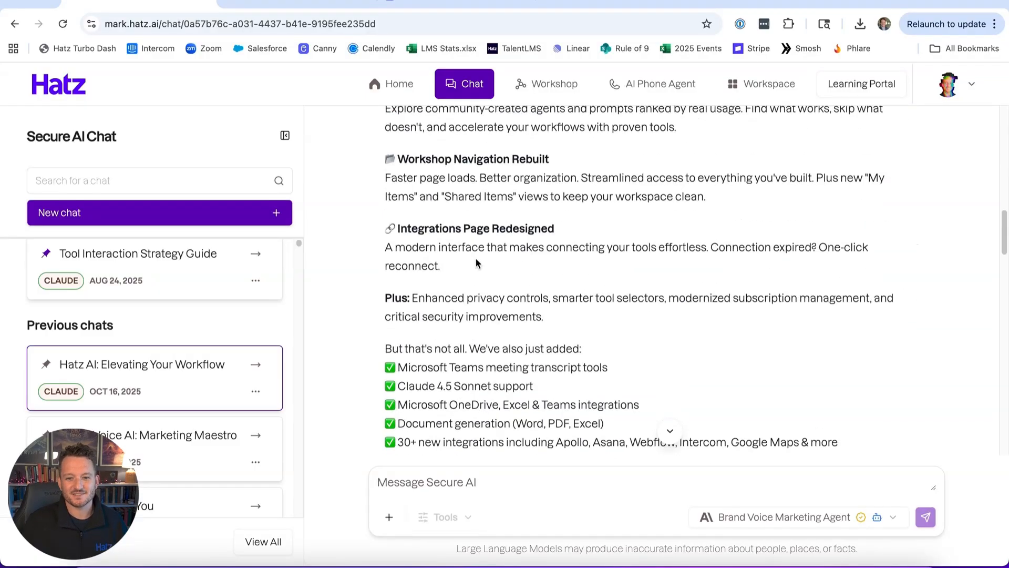
pyautogui.scroll(15, 541, 381)
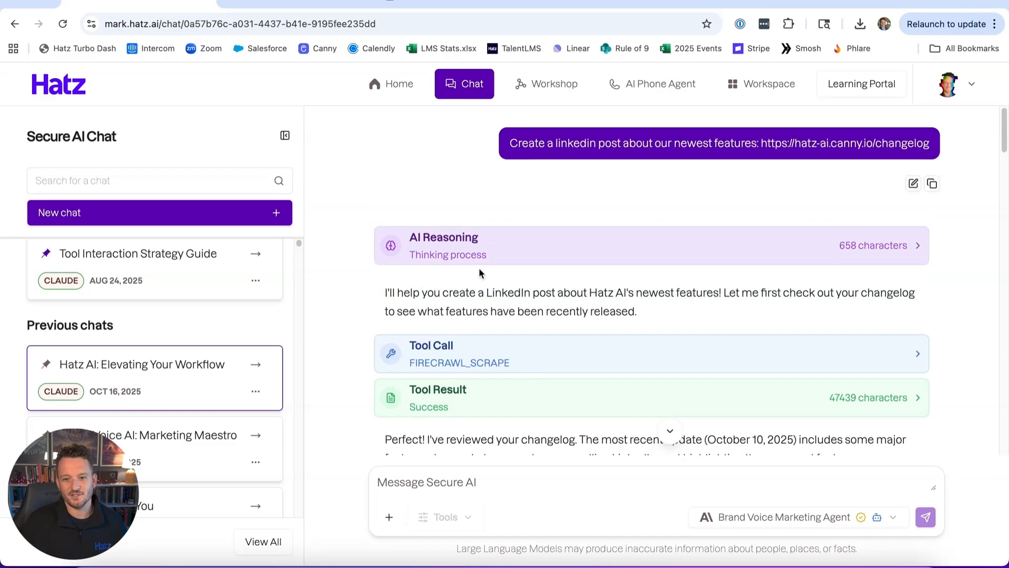
pyautogui.moveTo(509, 143); pyautogui.dragTo(883, 143)
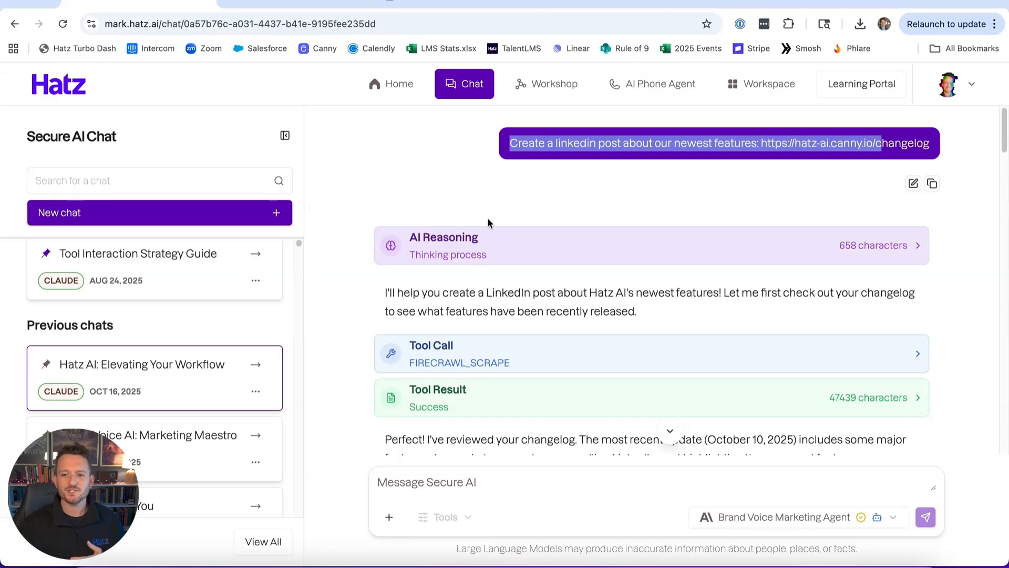
pyautogui.click(548, 206)
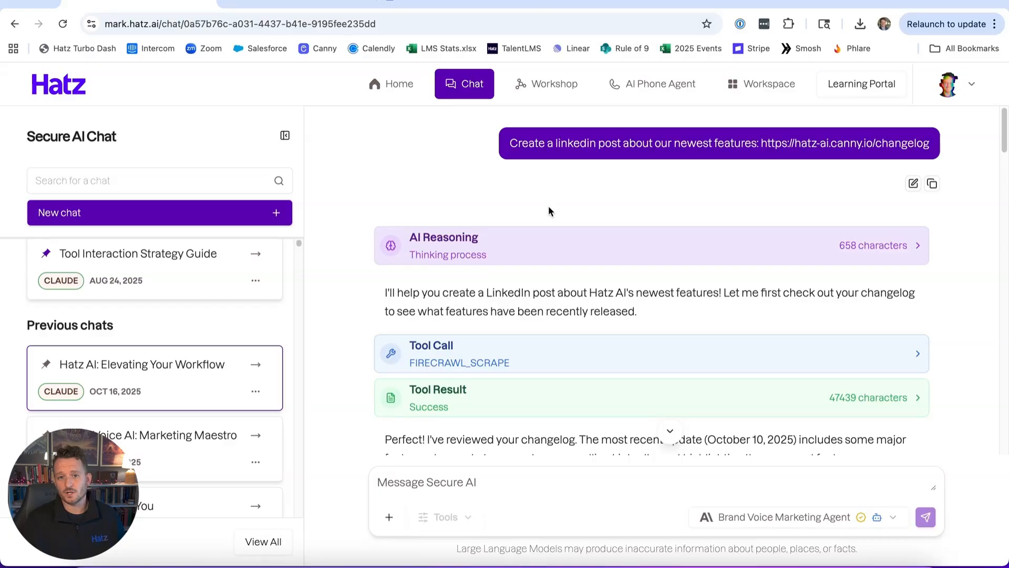